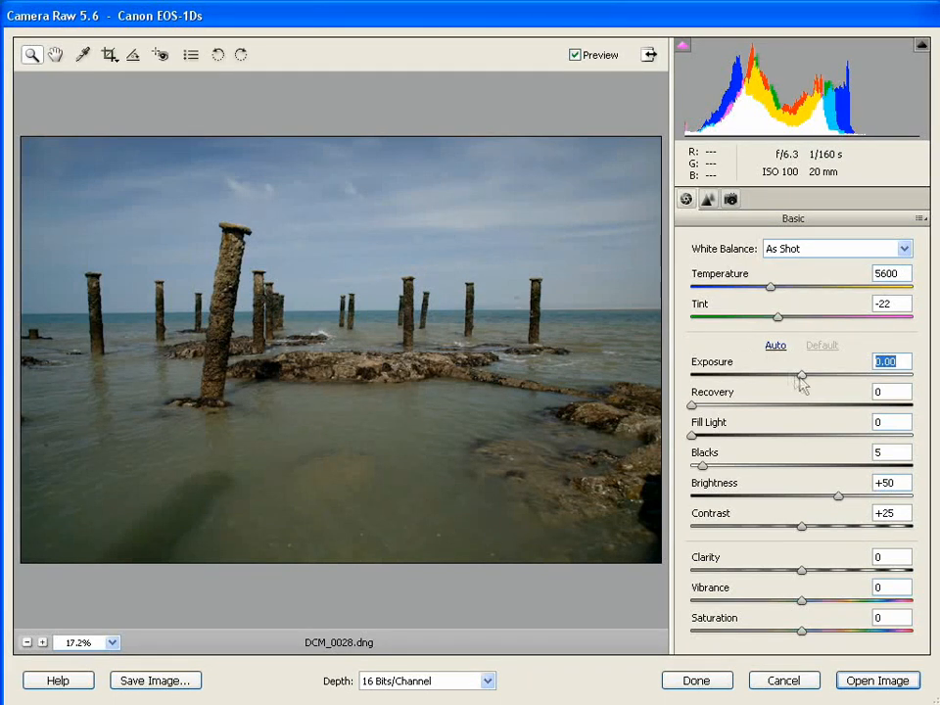
Step: Raise the Exposure to +1.25 and compare the photo with its original settings
drag(800, 382, 836, 382)
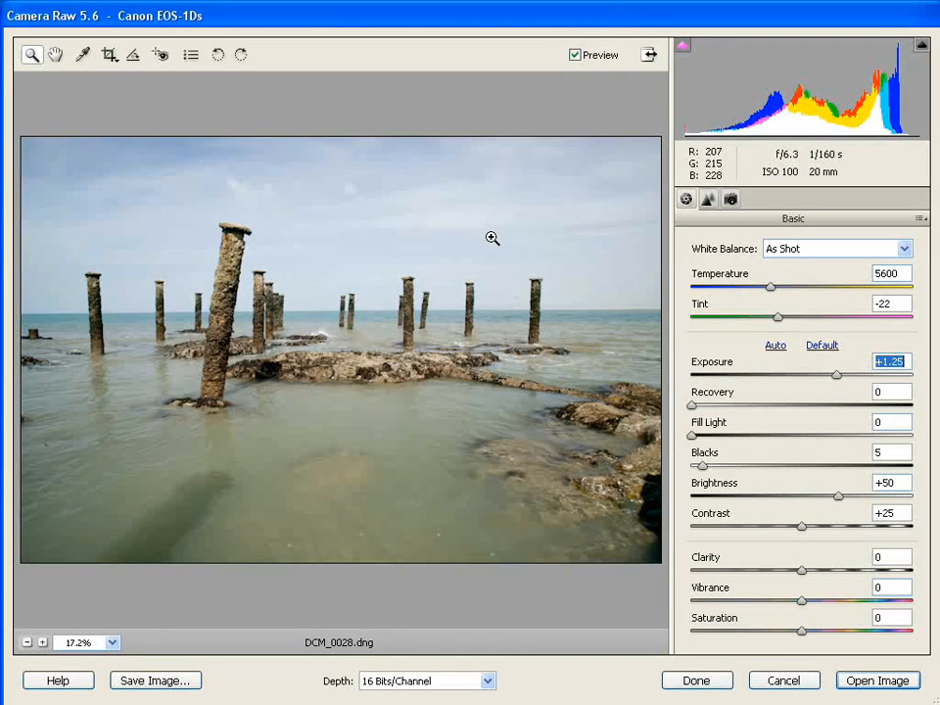
click(575, 56)
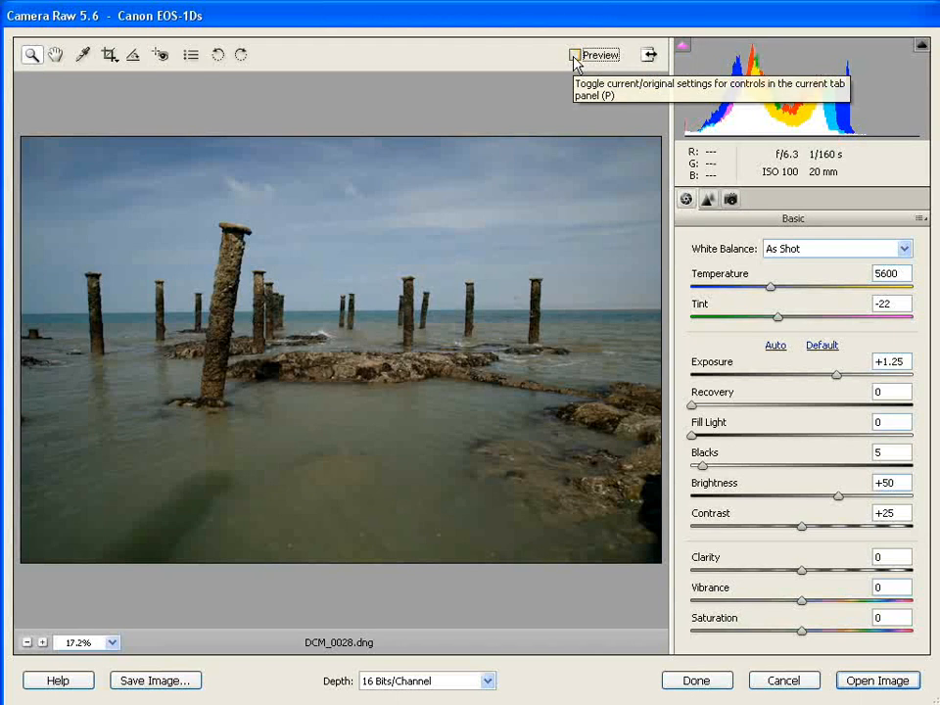
click(575, 56)
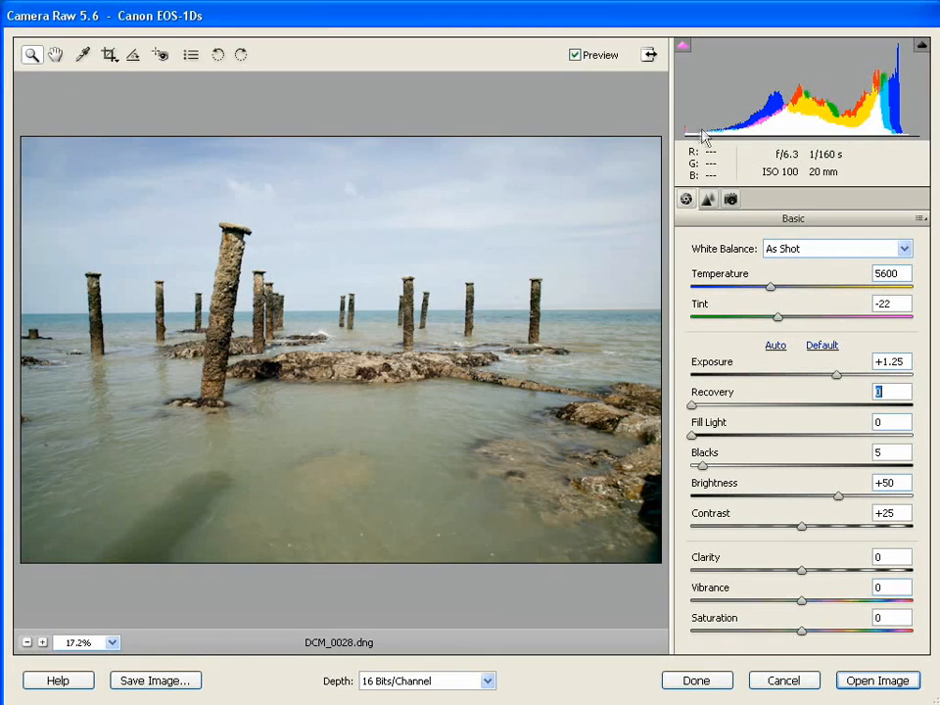
Step: Set Blacks to 11 and Contrast to +43, and compare the photo with its original settings
click(701, 466)
drag(712, 468, 715, 462)
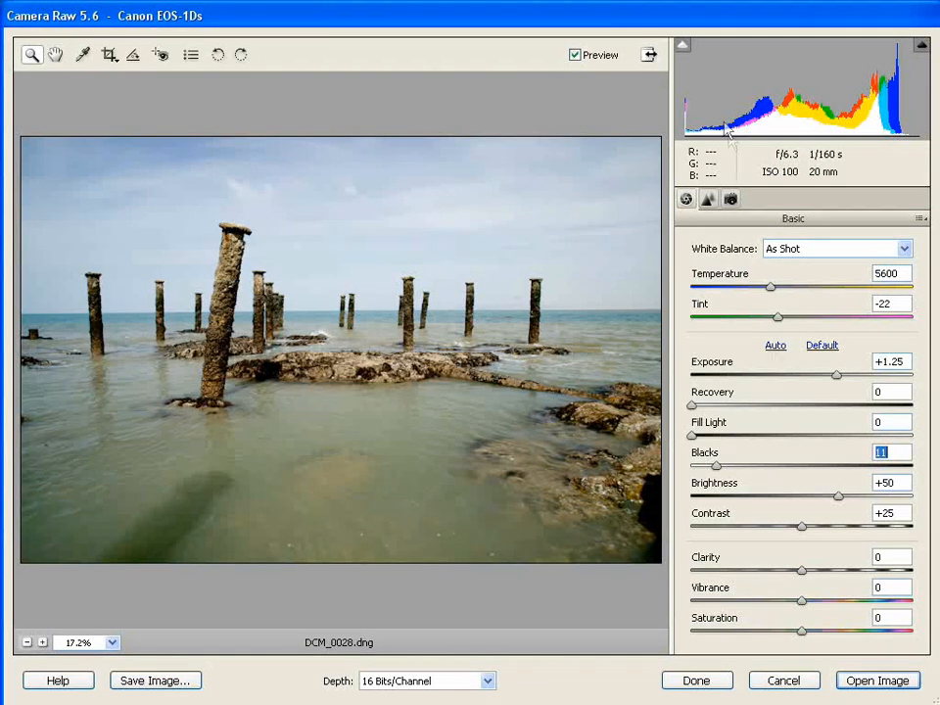
click(803, 529)
drag(805, 530, 827, 529)
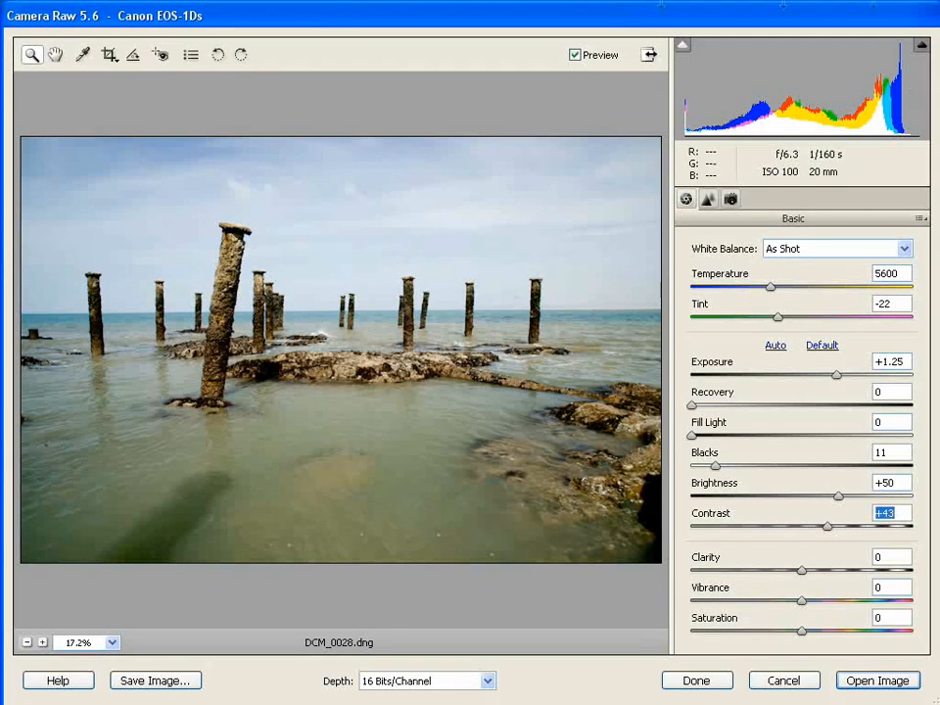
click(575, 58)
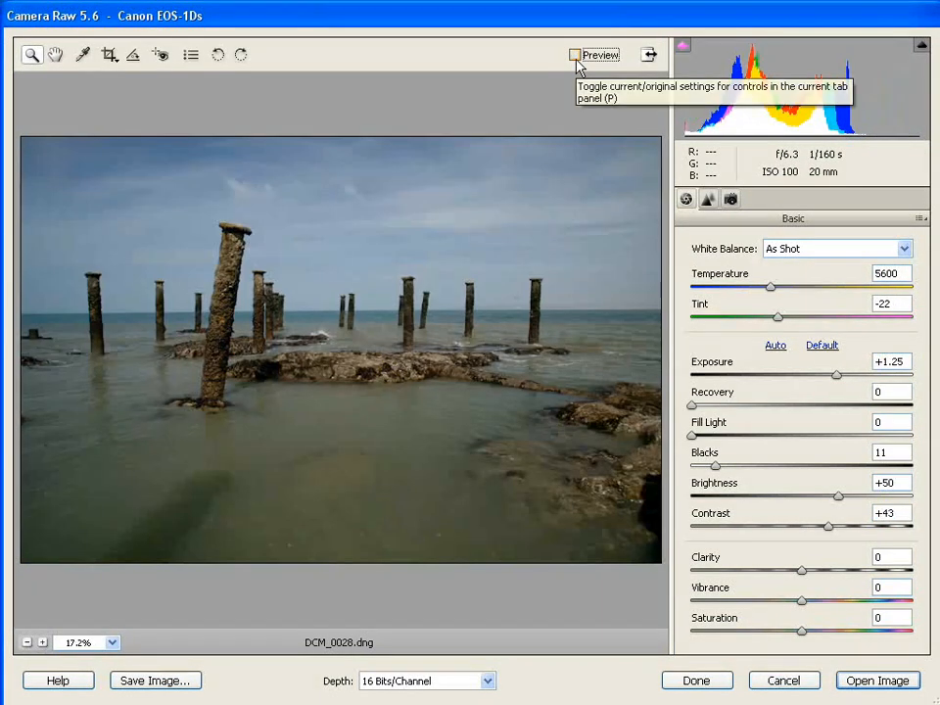
click(576, 58)
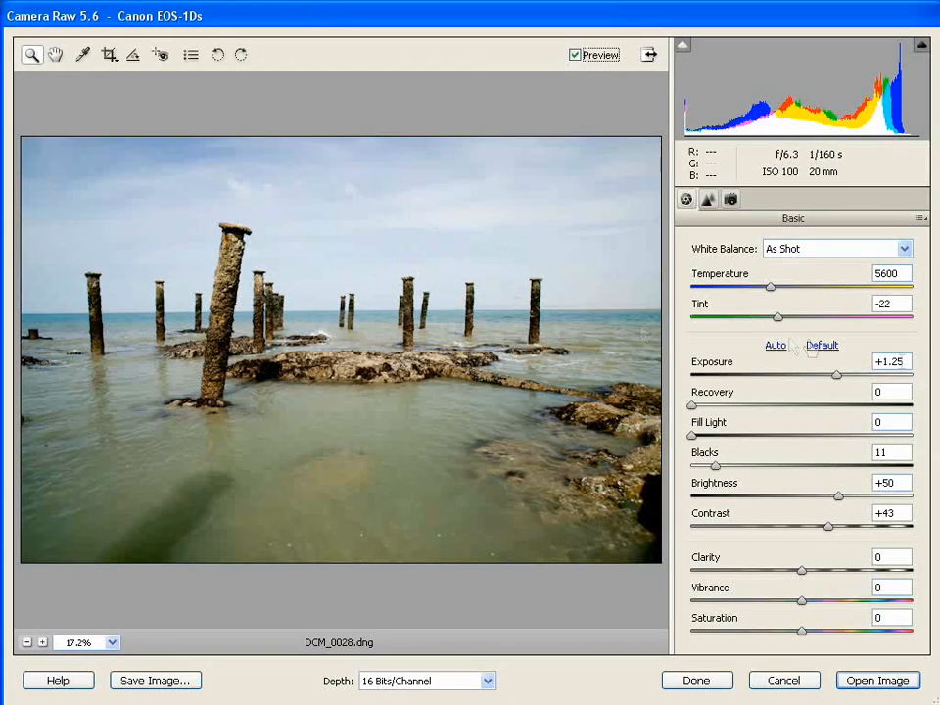
Step: Try Recovery at 32 and return it to 0, and set Fill Light to 8
drag(693, 406, 764, 411)
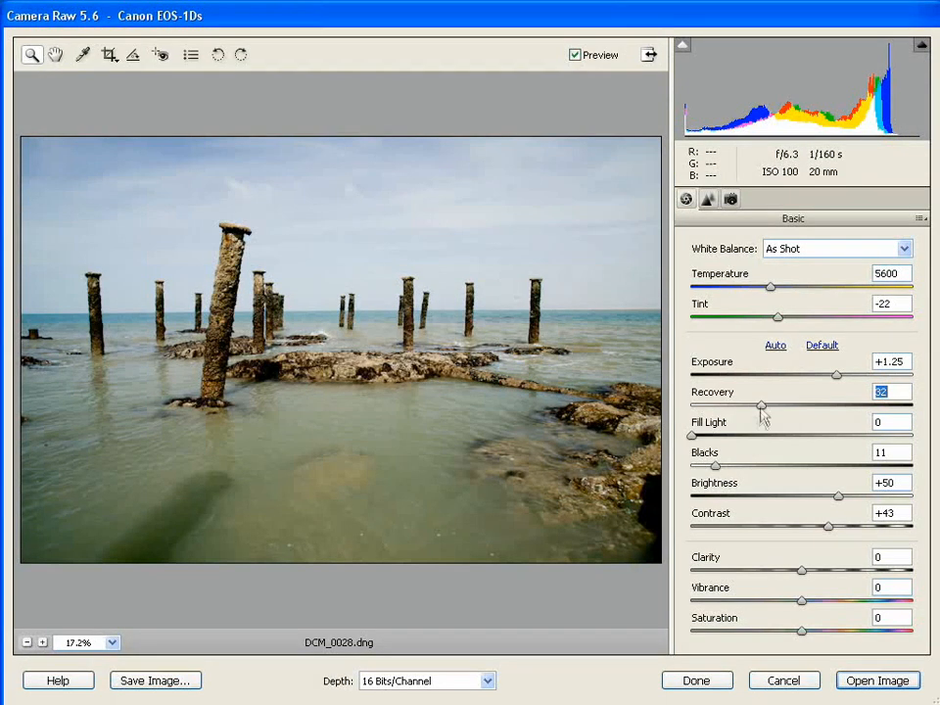
drag(762, 405, 692, 415)
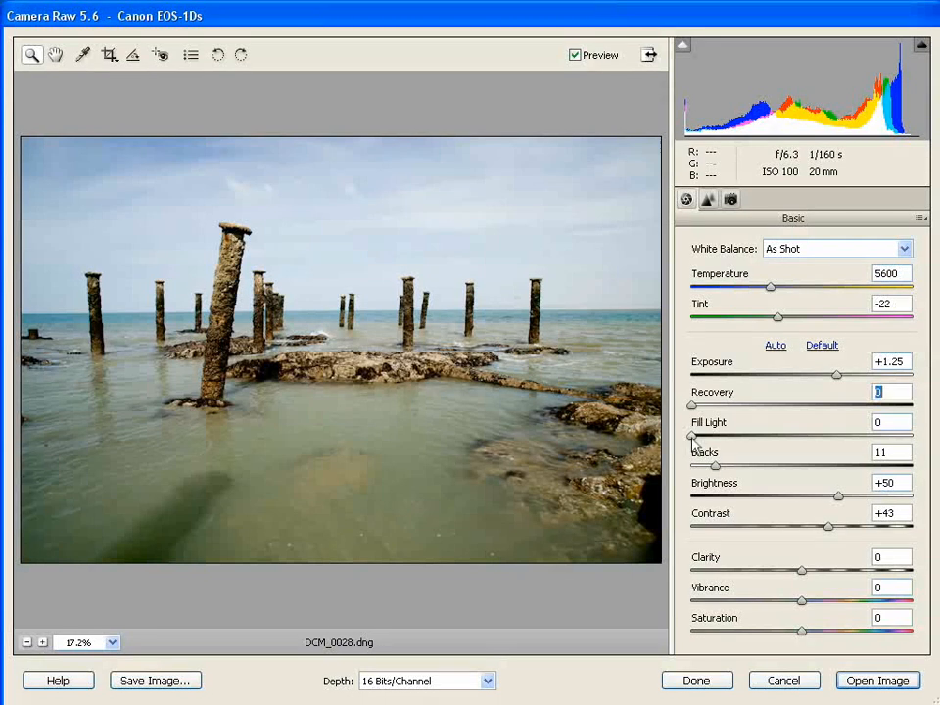
drag(691, 437, 753, 440)
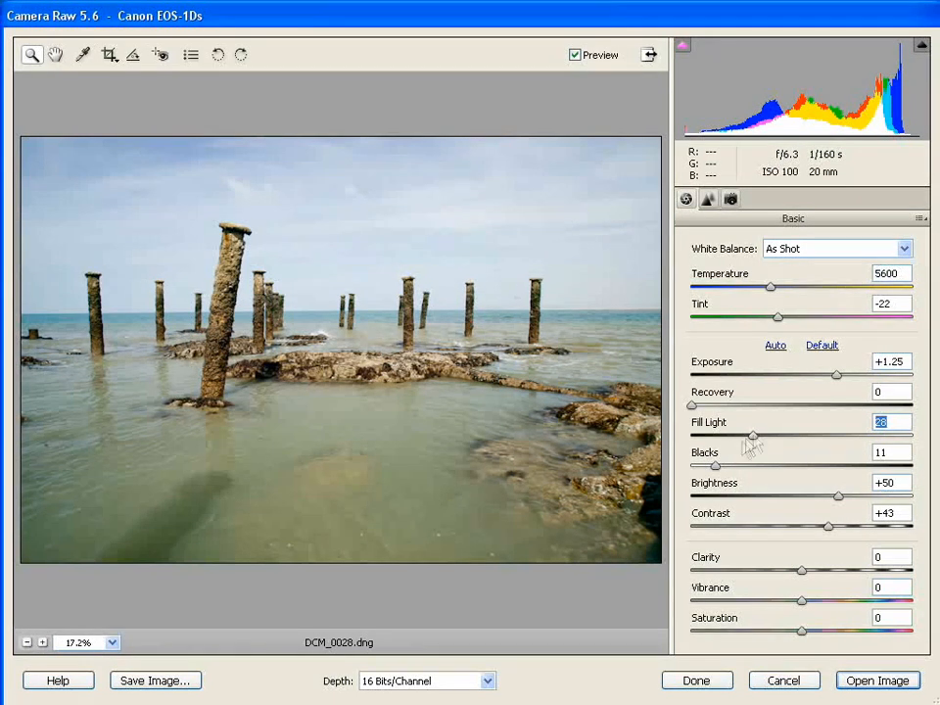
drag(751, 435, 707, 435)
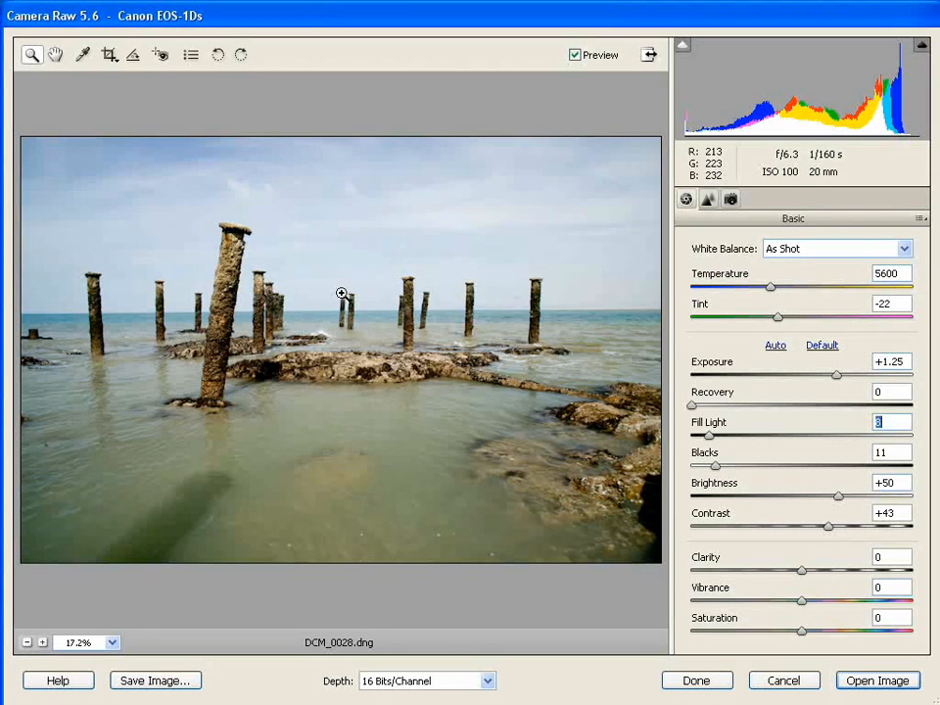
Step: Cool the white balance Temperature to 4800 and raise Vibrance to +53
drag(769, 290, 755, 292)
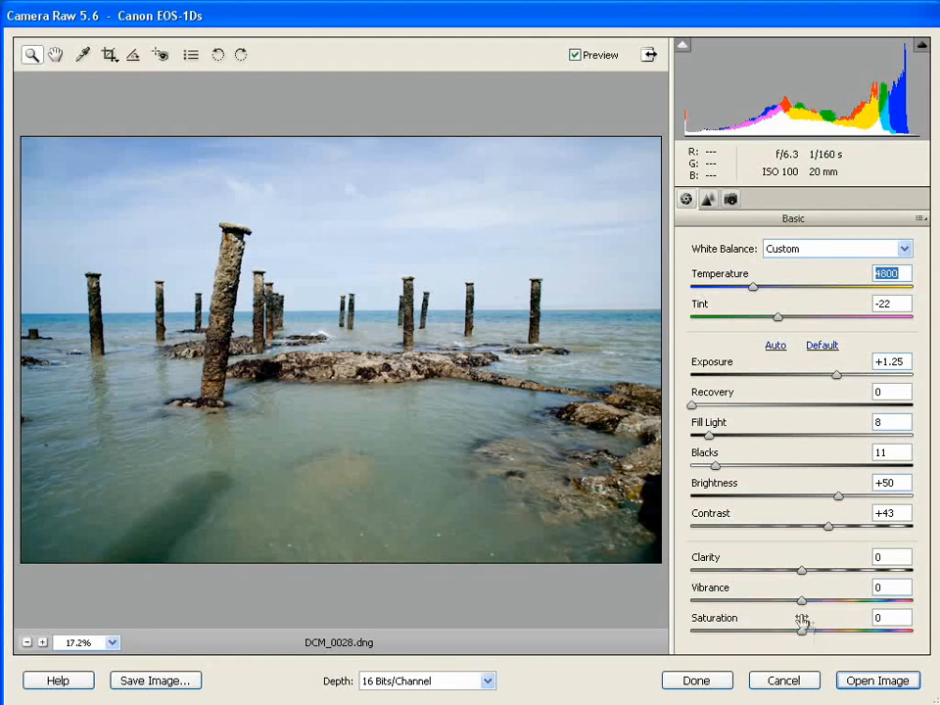
drag(801, 600, 862, 604)
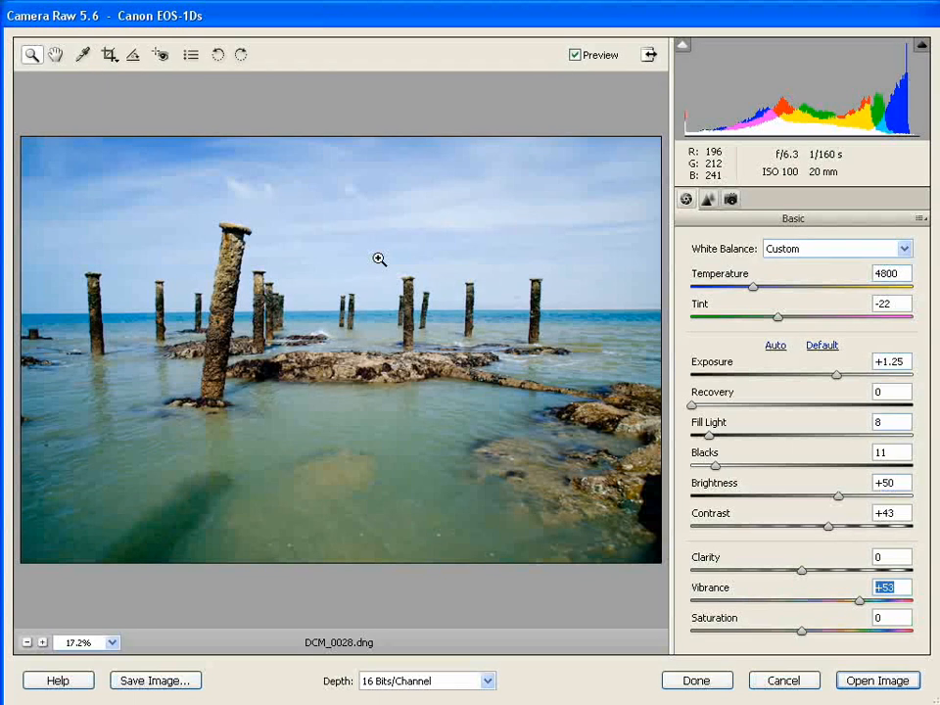
key(space)
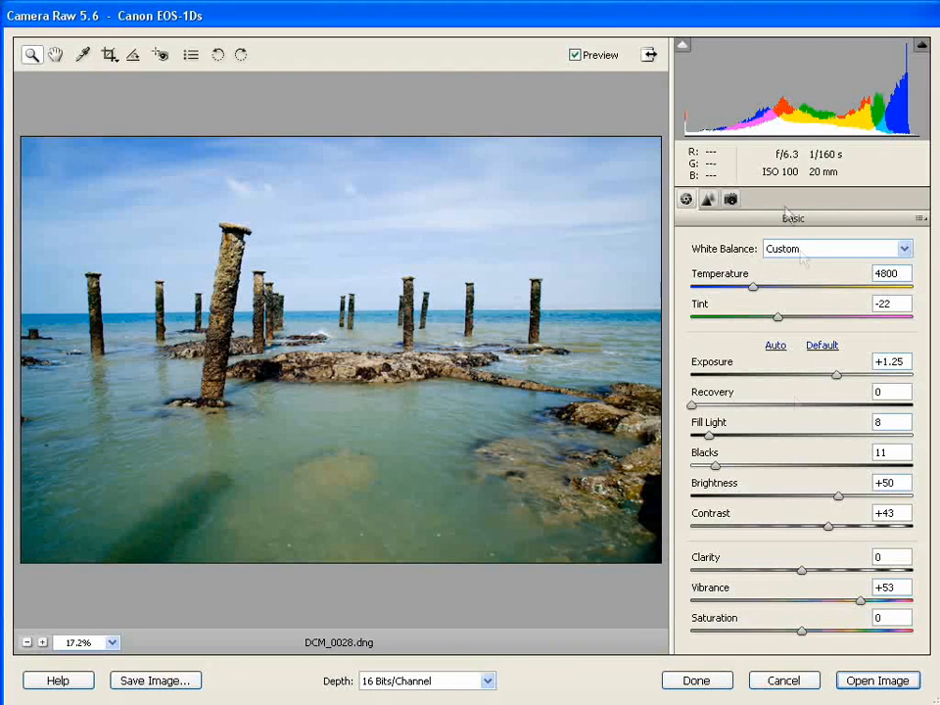
Step: Bring up the sharpening and noise reduction settings with the photo previewed at 100%
click(709, 200)
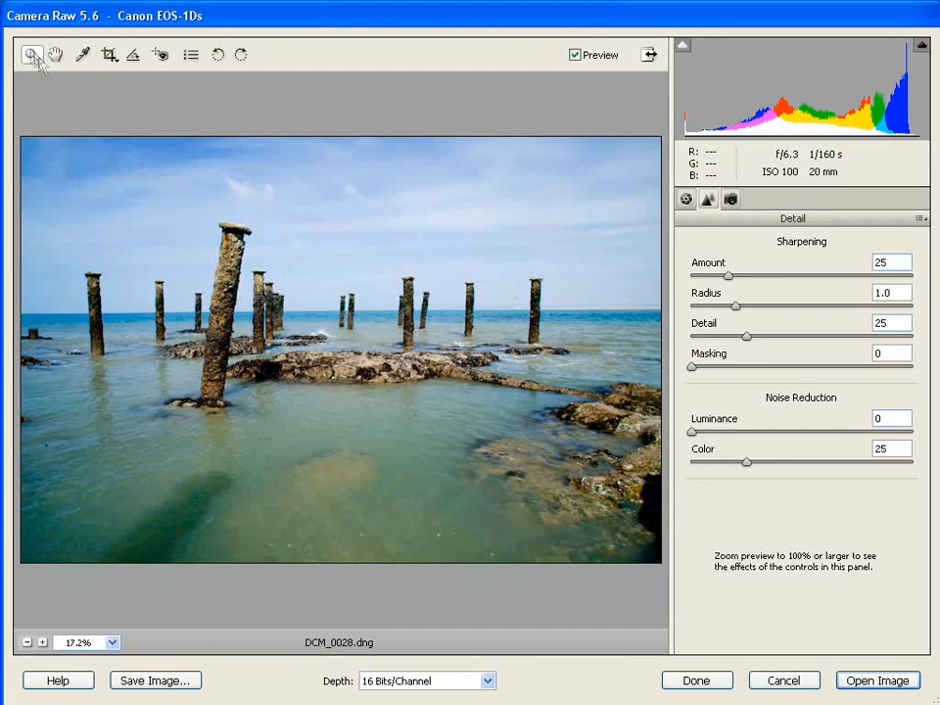
click(113, 642)
click(125, 546)
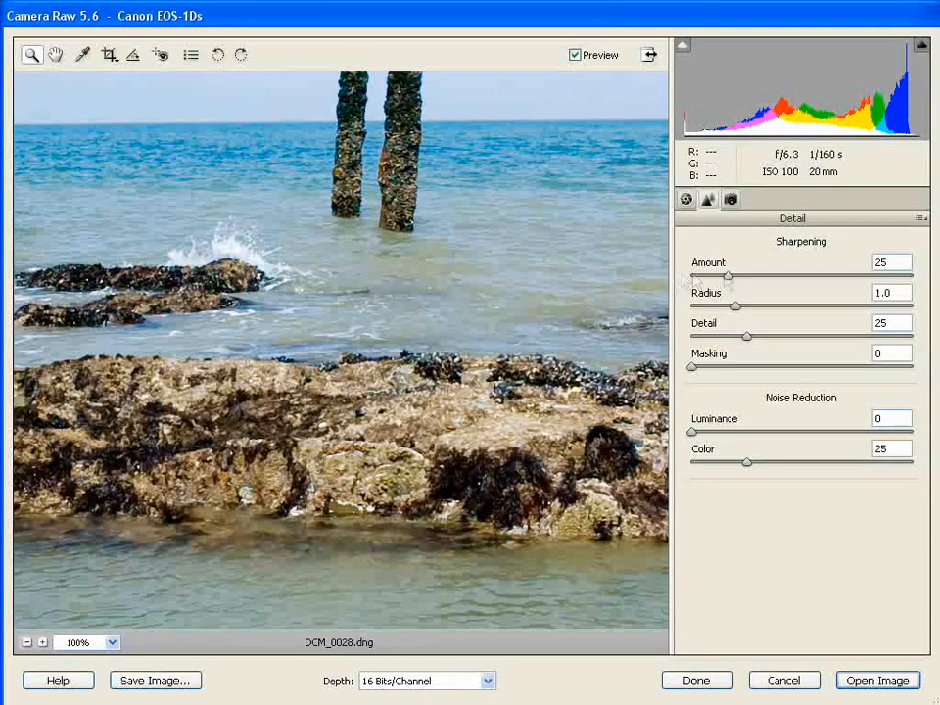
Step: Try sharpening Amounts of 0 and 100 and a Radius of 3.0, and restore Amount to 25 and Radius to 1.0
drag(729, 277, 691, 277)
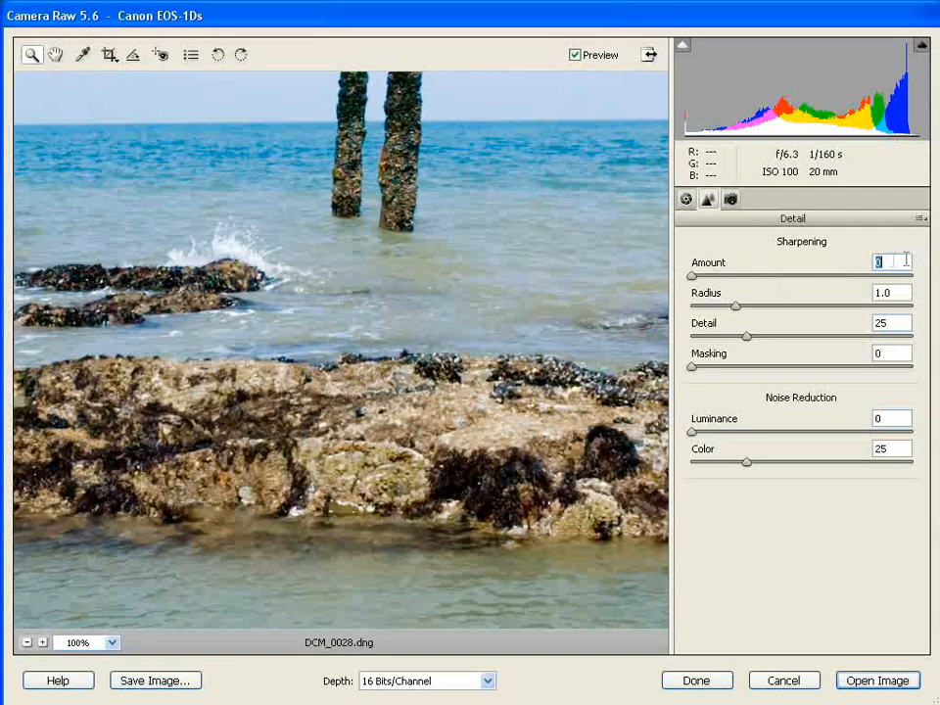
text(25)
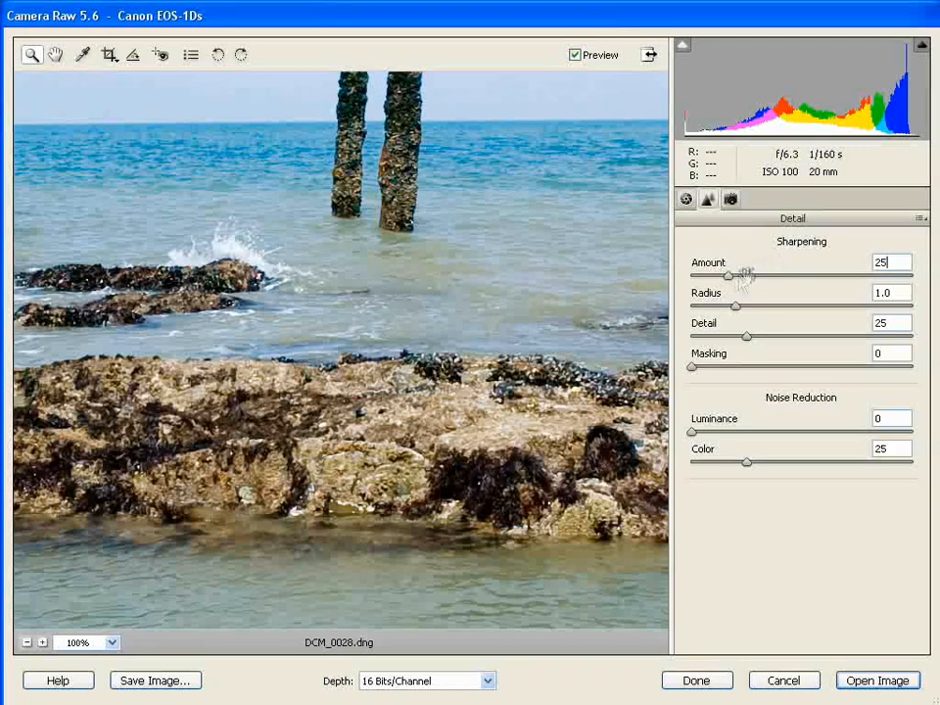
drag(728, 276, 839, 278)
drag(735, 307, 871, 311)
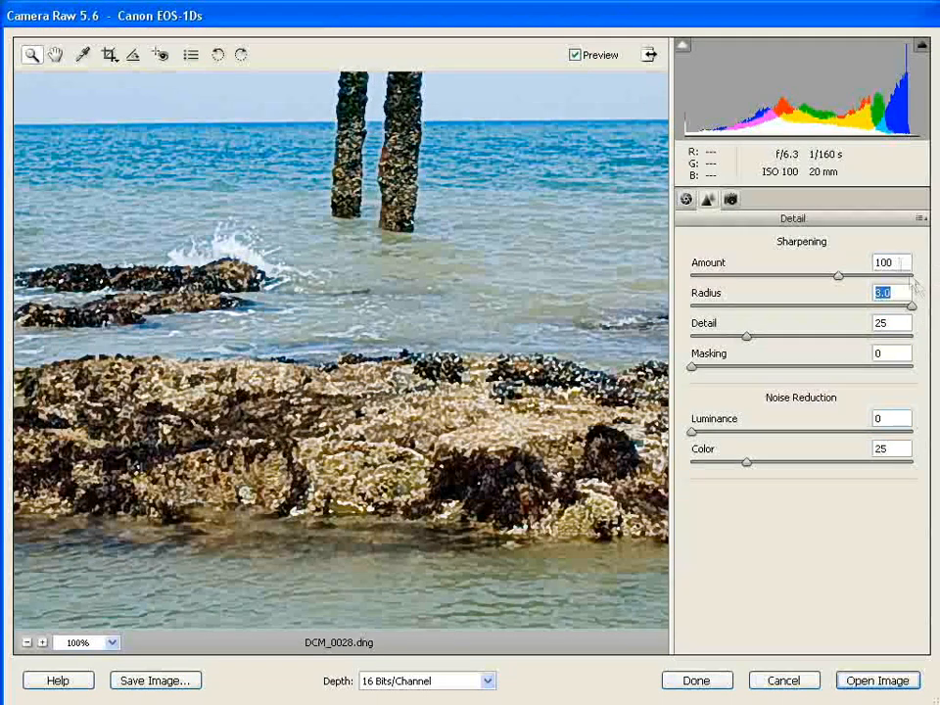
click(882, 263)
text(25)
click(908, 291)
text(1)
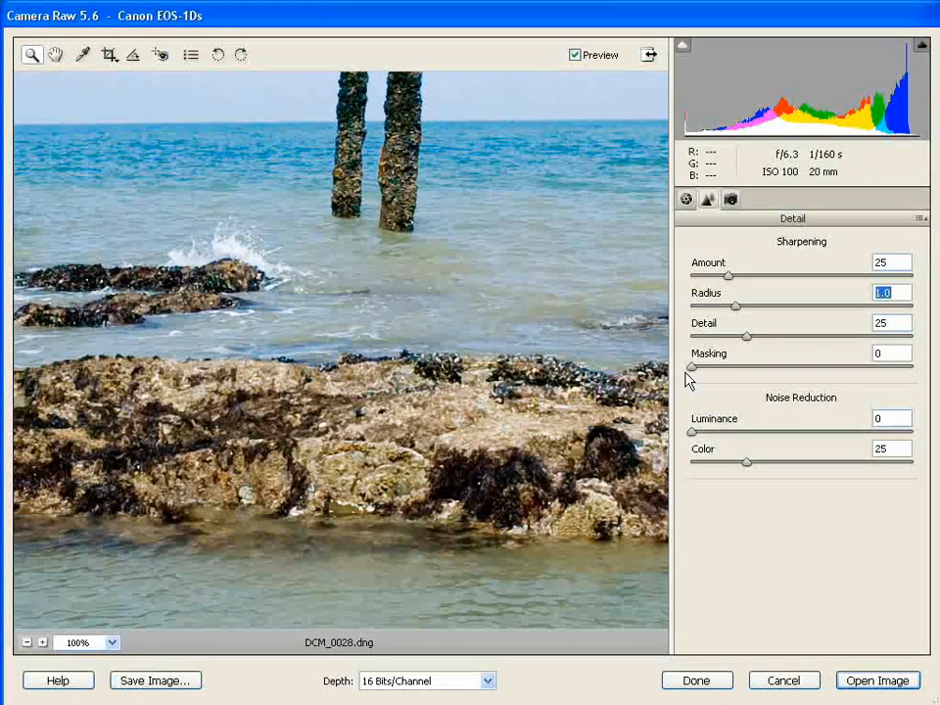
key(Tab)
Step: Set the sharpening Detail to 82, and try Masking at 100 before returning it to 0
drag(765, 336, 870, 336)
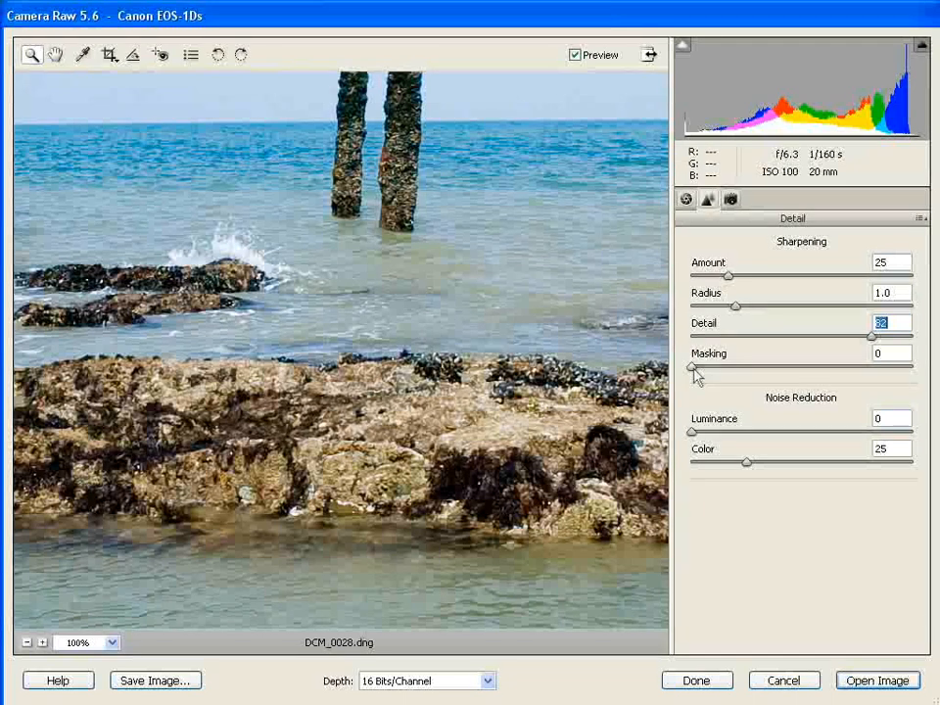
drag(695, 375, 924, 377)
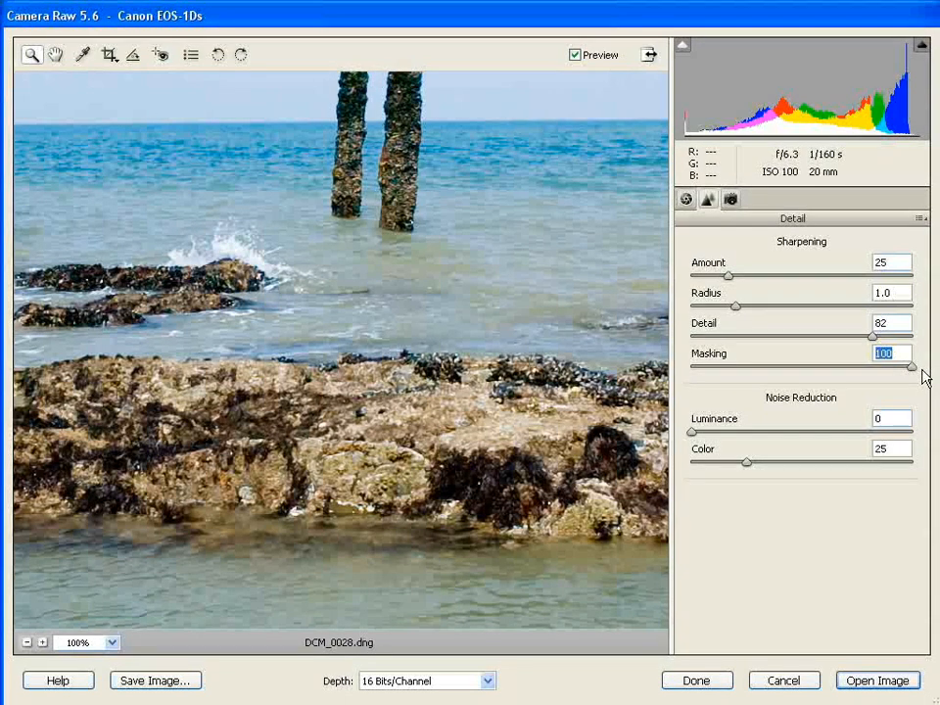
text(0)
key(Return)
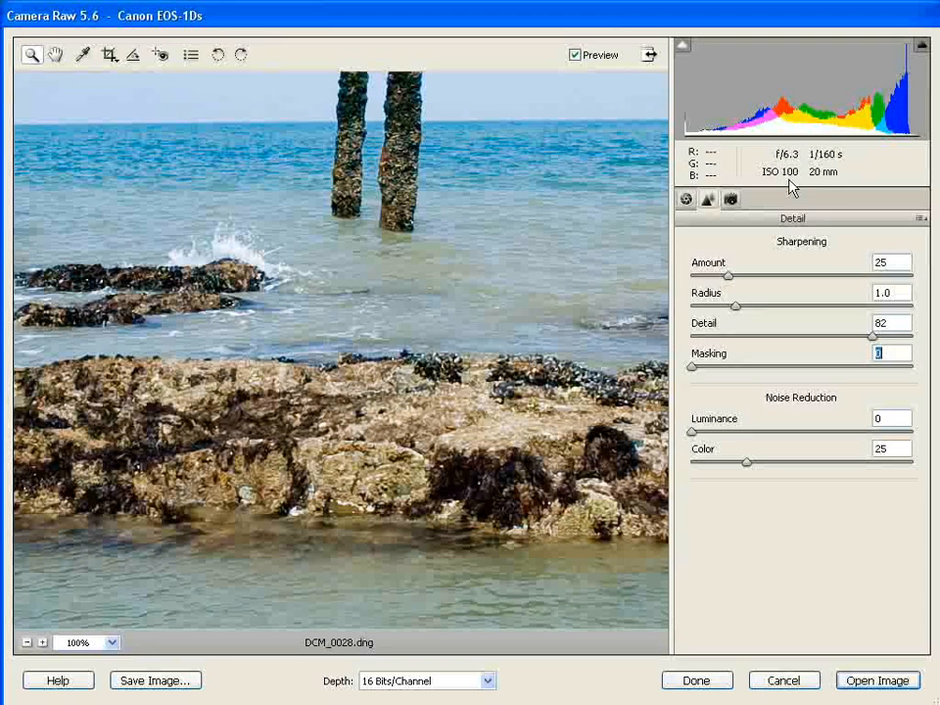
Step: Try Color noise reduction at 100 and Luminance noise reduction at 50 on the sky area
key(space)
drag(446, 141, 472, 573)
drag(449, 262, 372, 438)
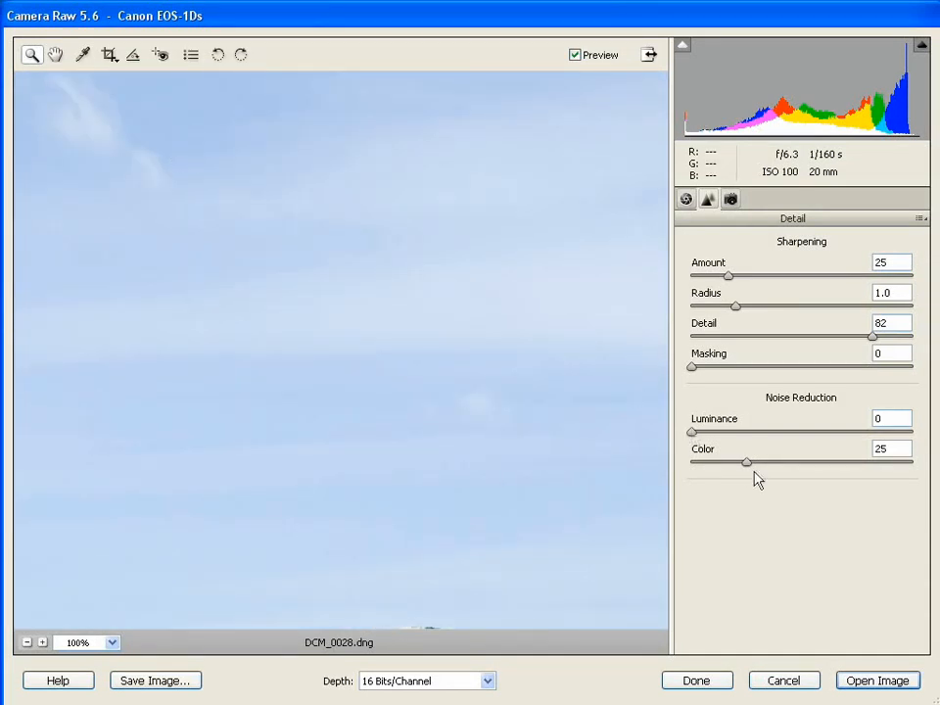
drag(746, 463, 930, 470)
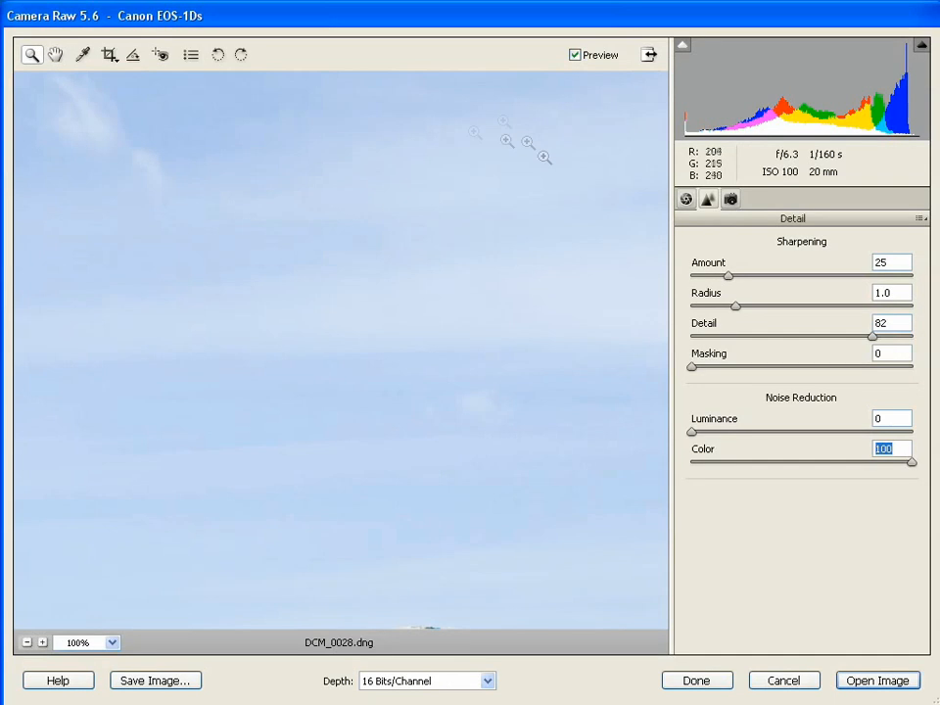
click(691, 432)
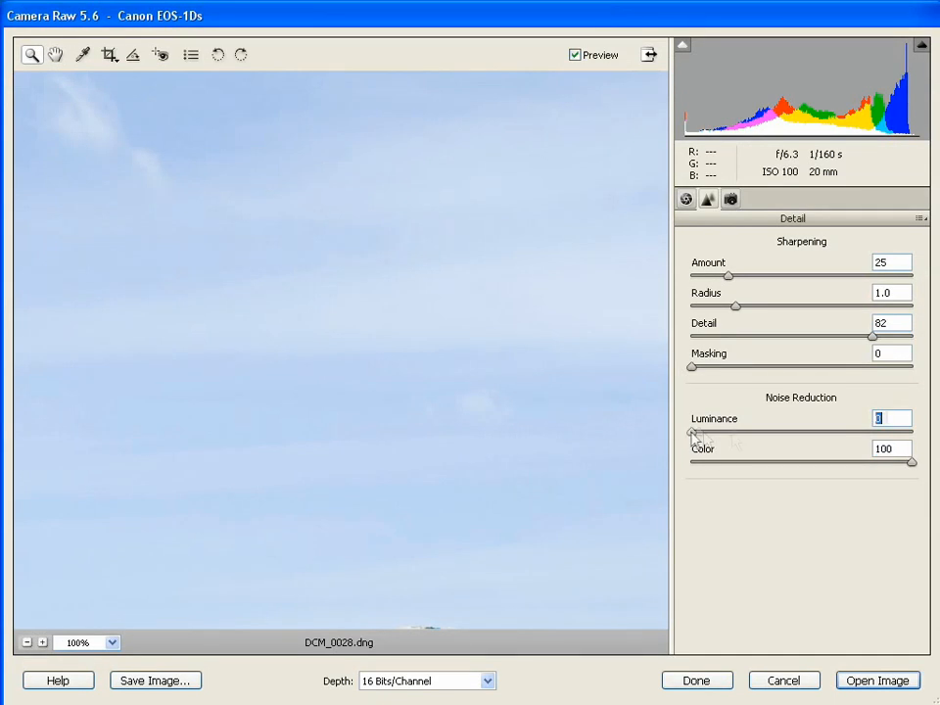
drag(692, 432, 803, 433)
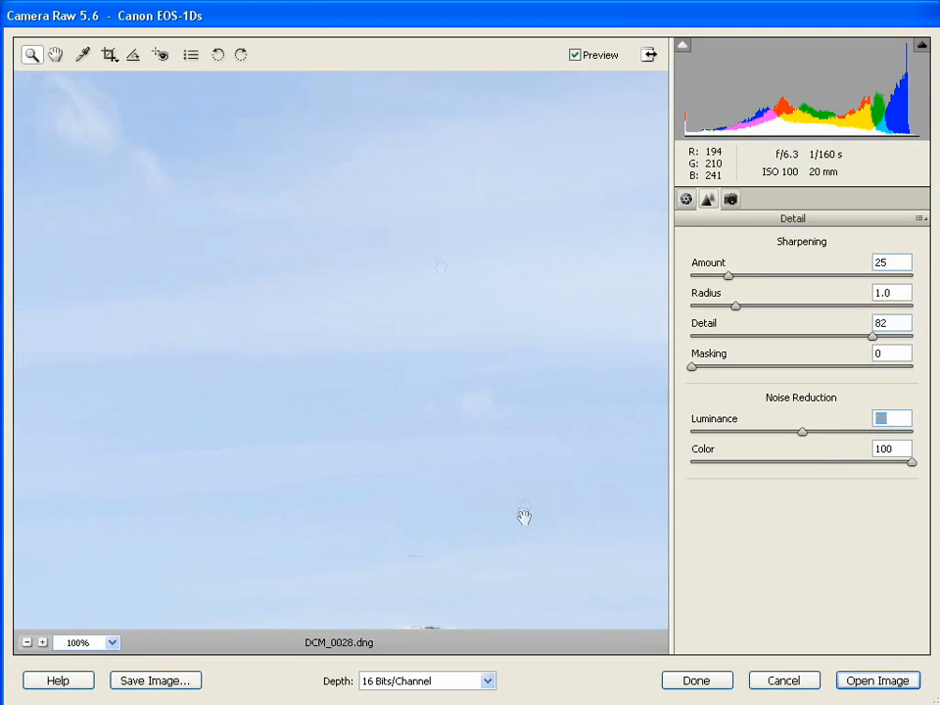
Step: Set Luminance noise reduction to 0 and Color noise reduction to 19
drag(525, 518, 404, 195)
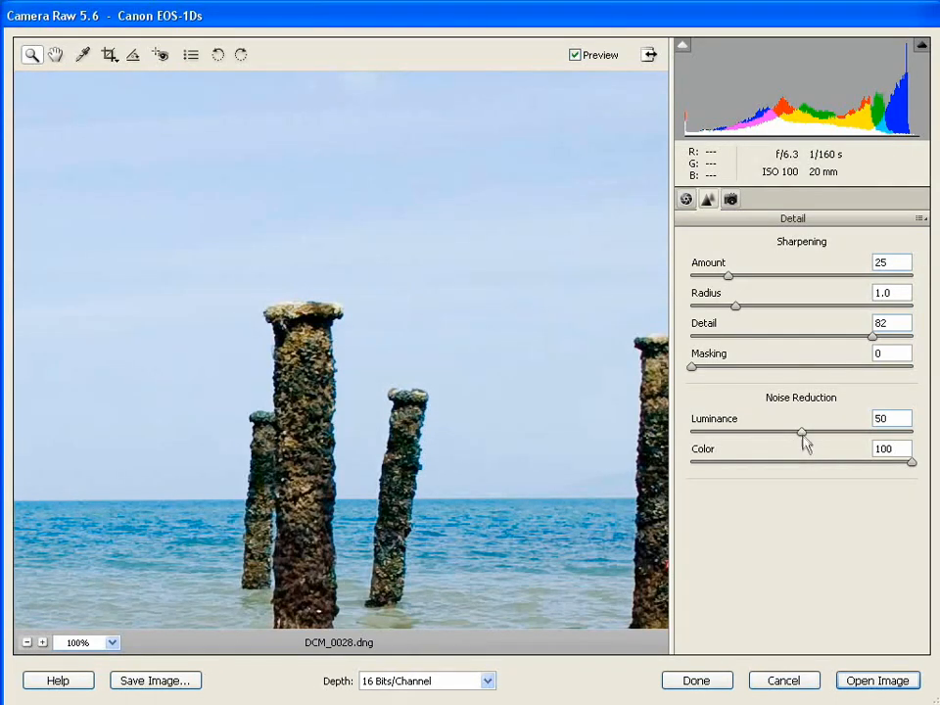
drag(803, 439, 677, 436)
drag(911, 464, 735, 464)
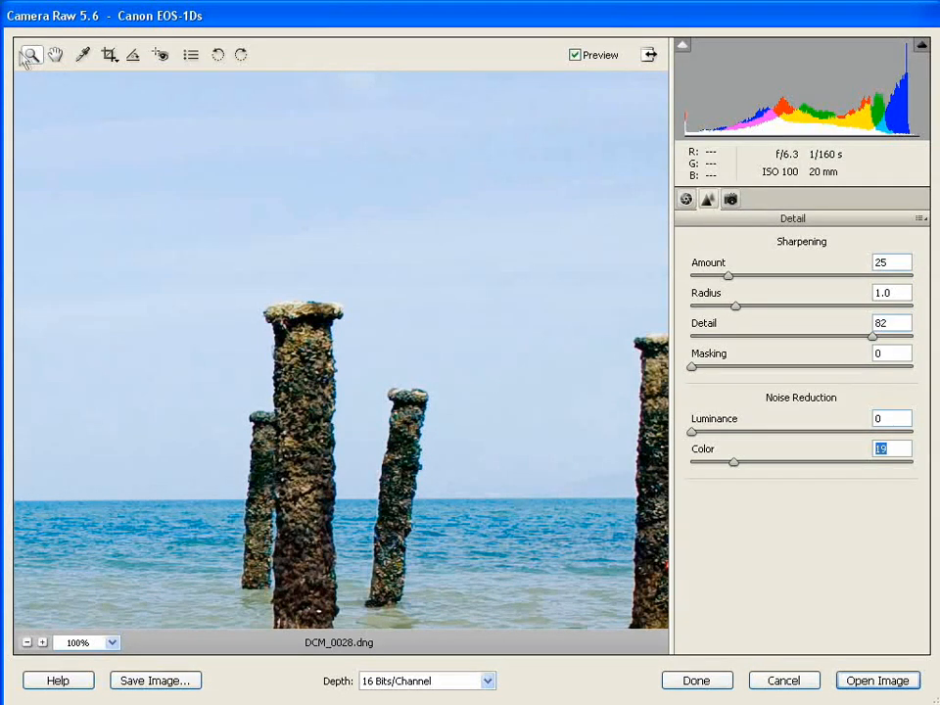
Step: Mark a nearly full-height square crop around the leaning post and the posts behind it, leaving out the leftmost post
right_click(295, 179)
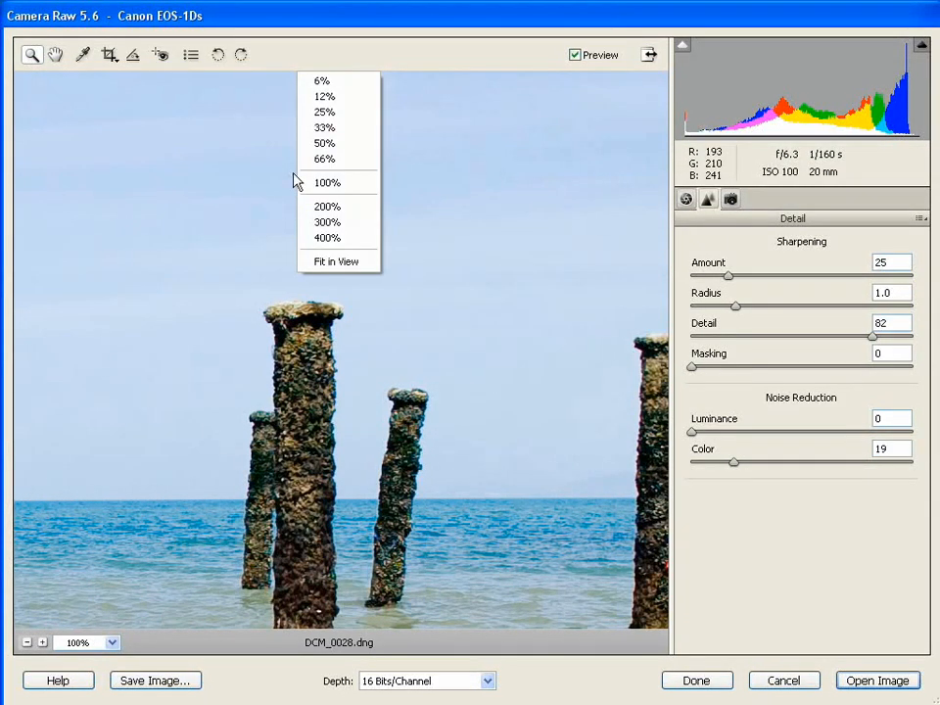
click(354, 261)
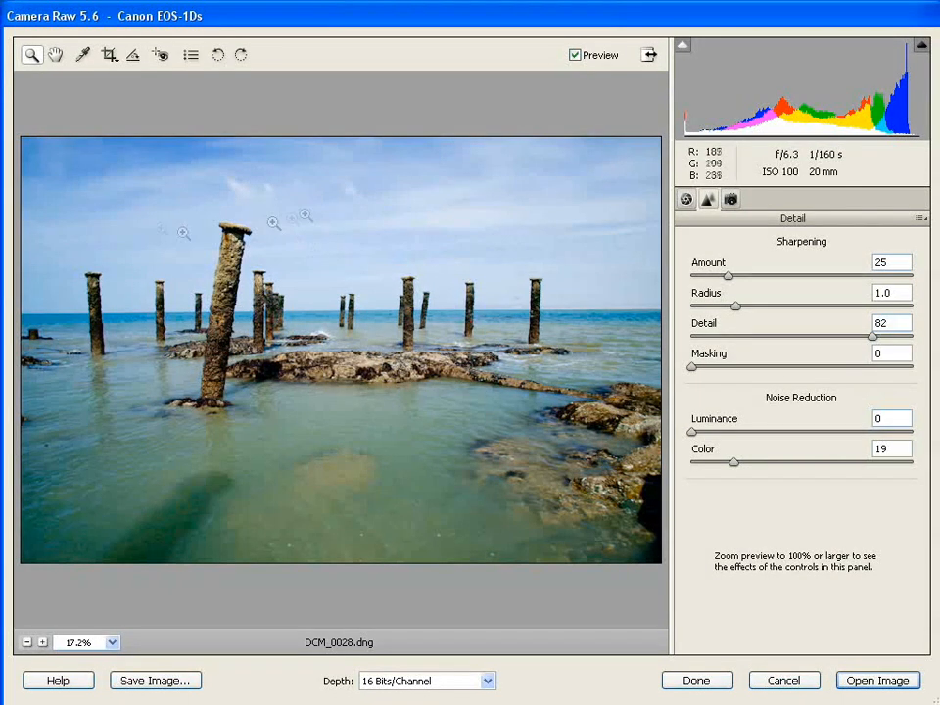
click(108, 55)
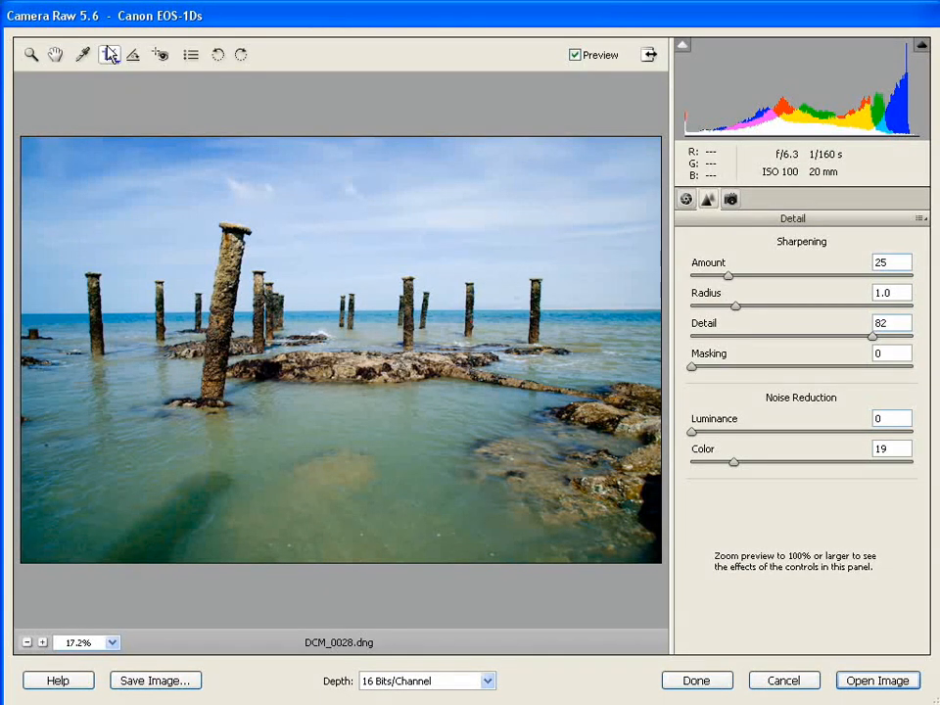
drag(148, 139, 619, 551)
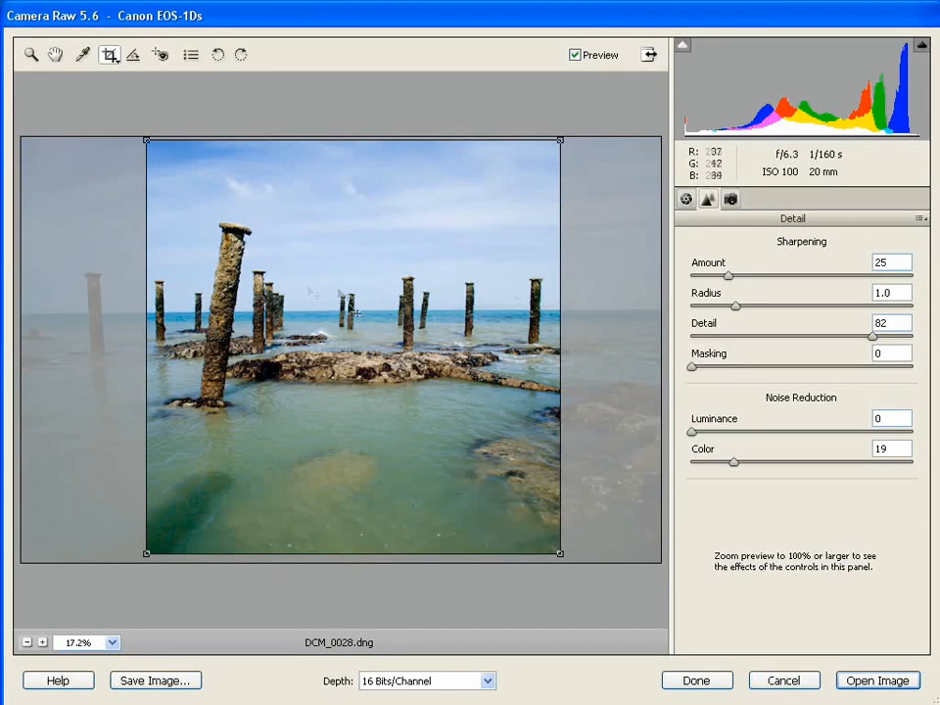
drag(357, 313, 347, 310)
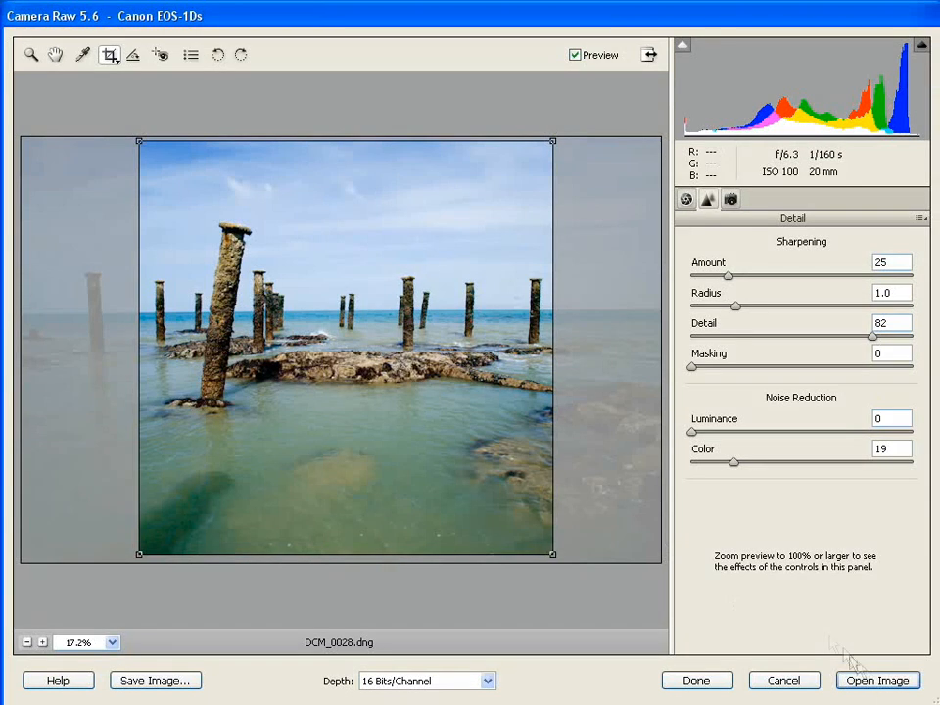
Step: Open the processed photo in the Photoshop Elements editor and save it as DCM_0028 in Photoshop format in the Part03 folder
click(877, 680)
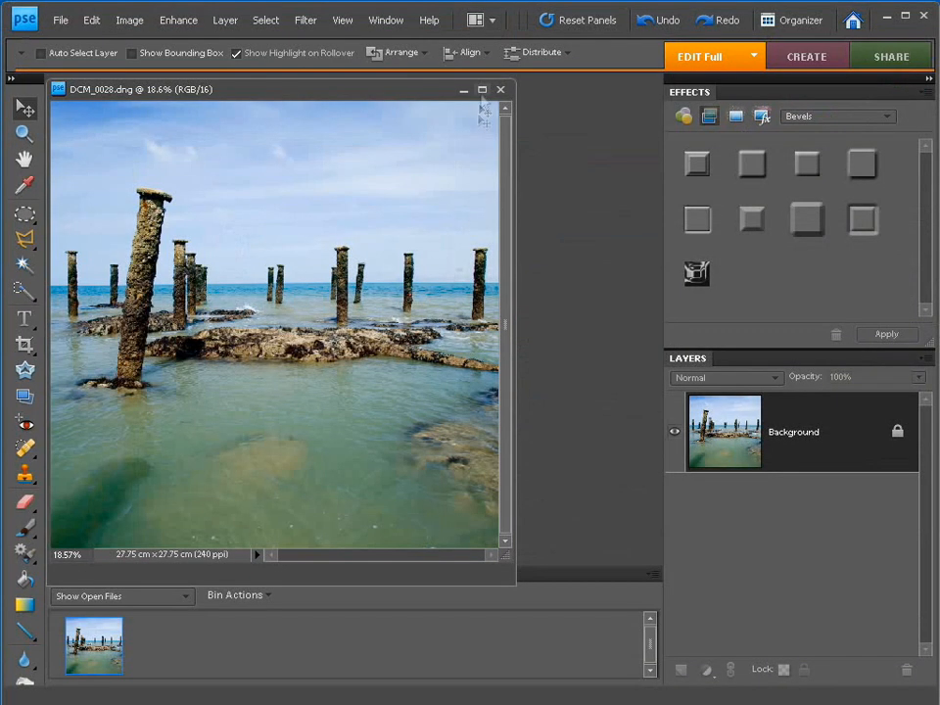
click(482, 89)
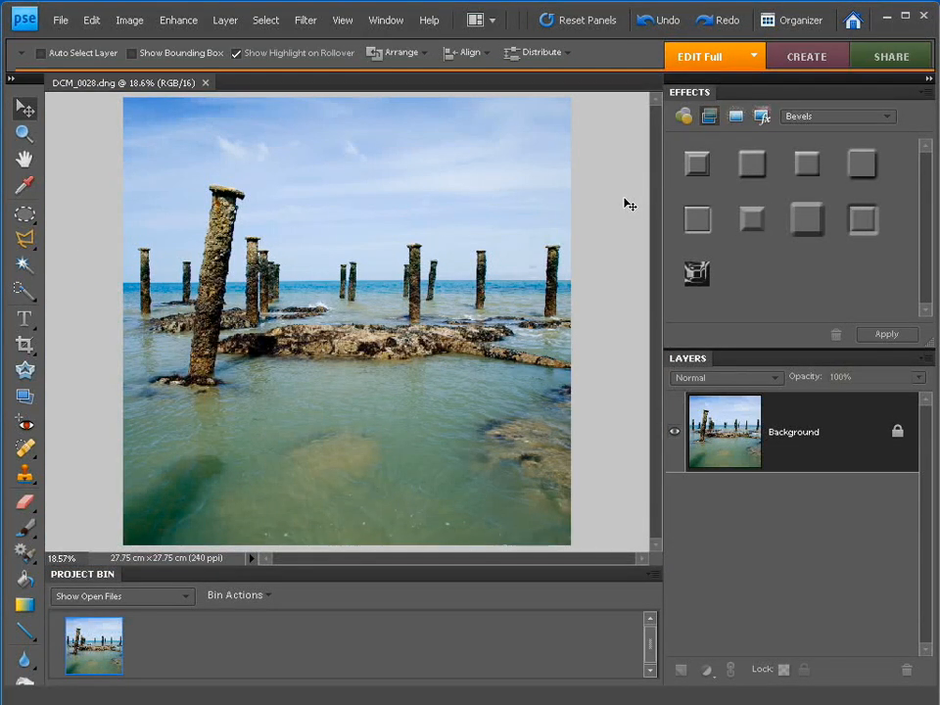
click(60, 19)
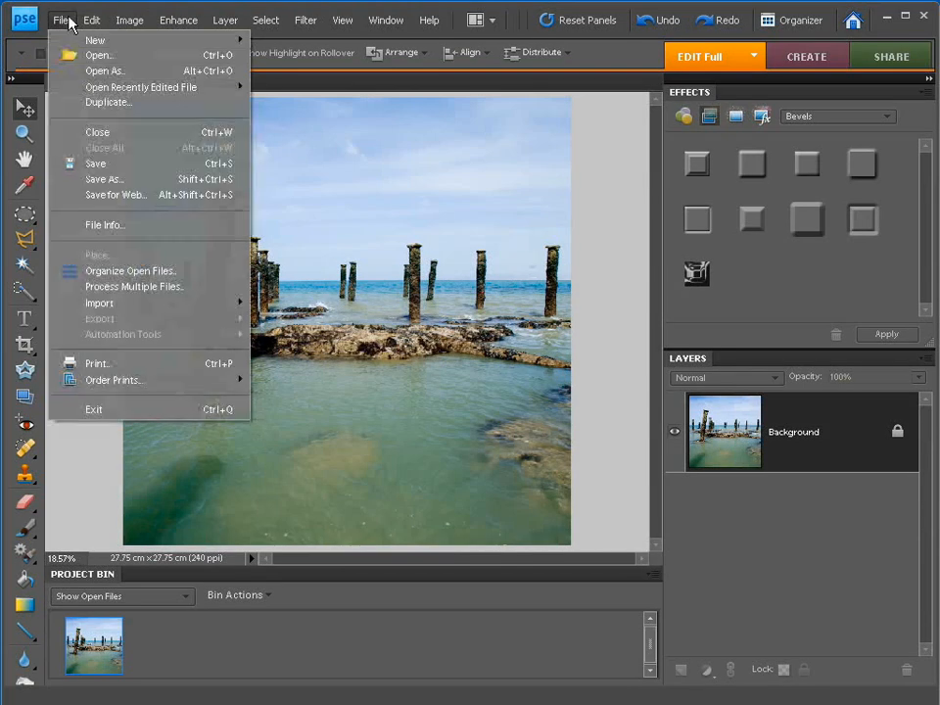
click(133, 179)
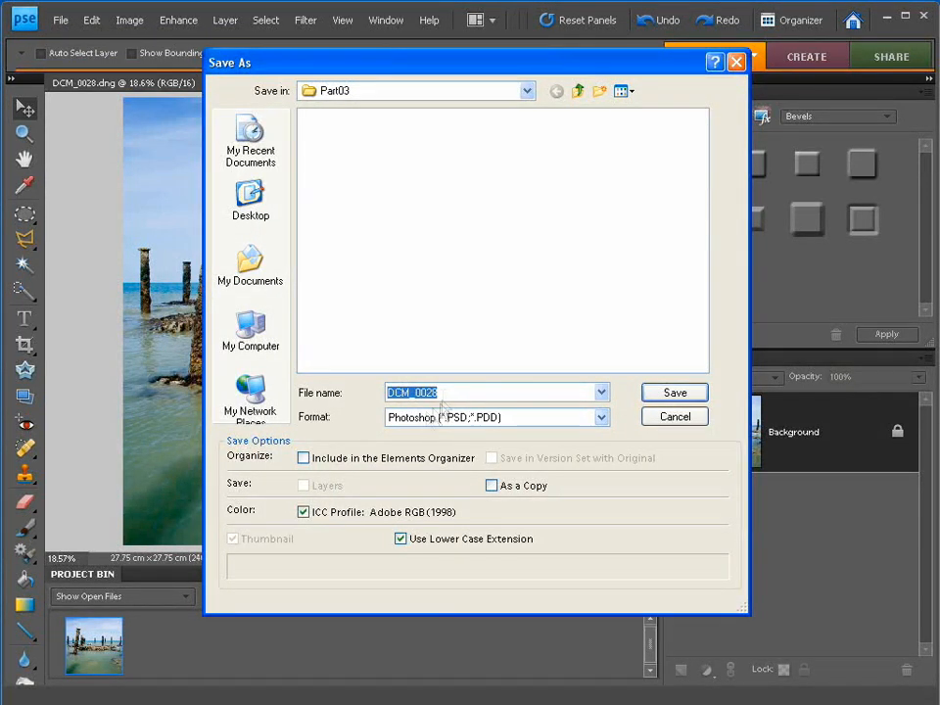
click(649, 396)
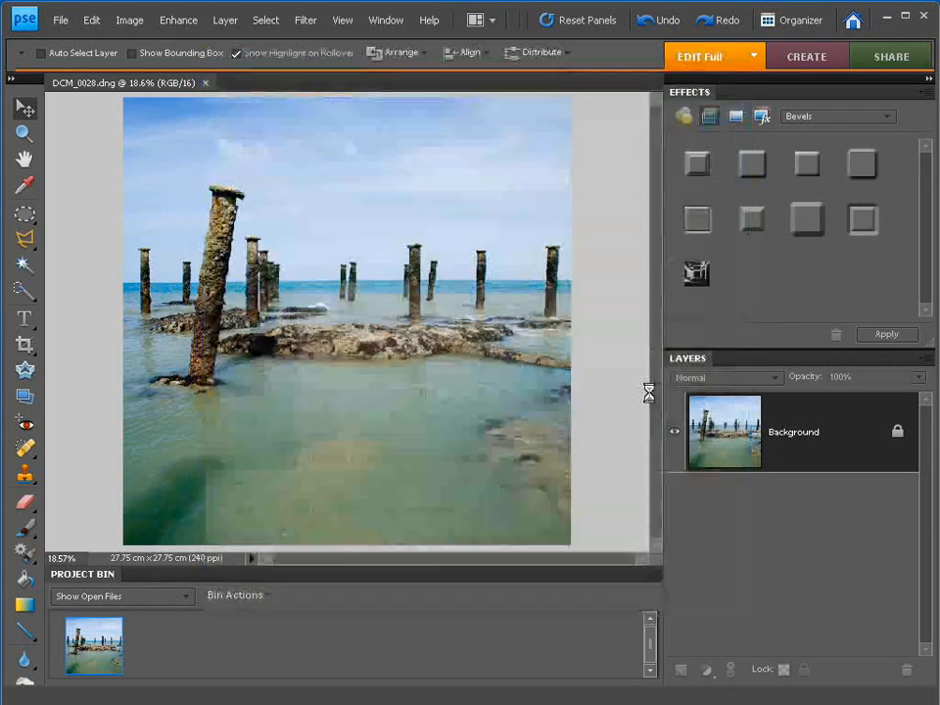